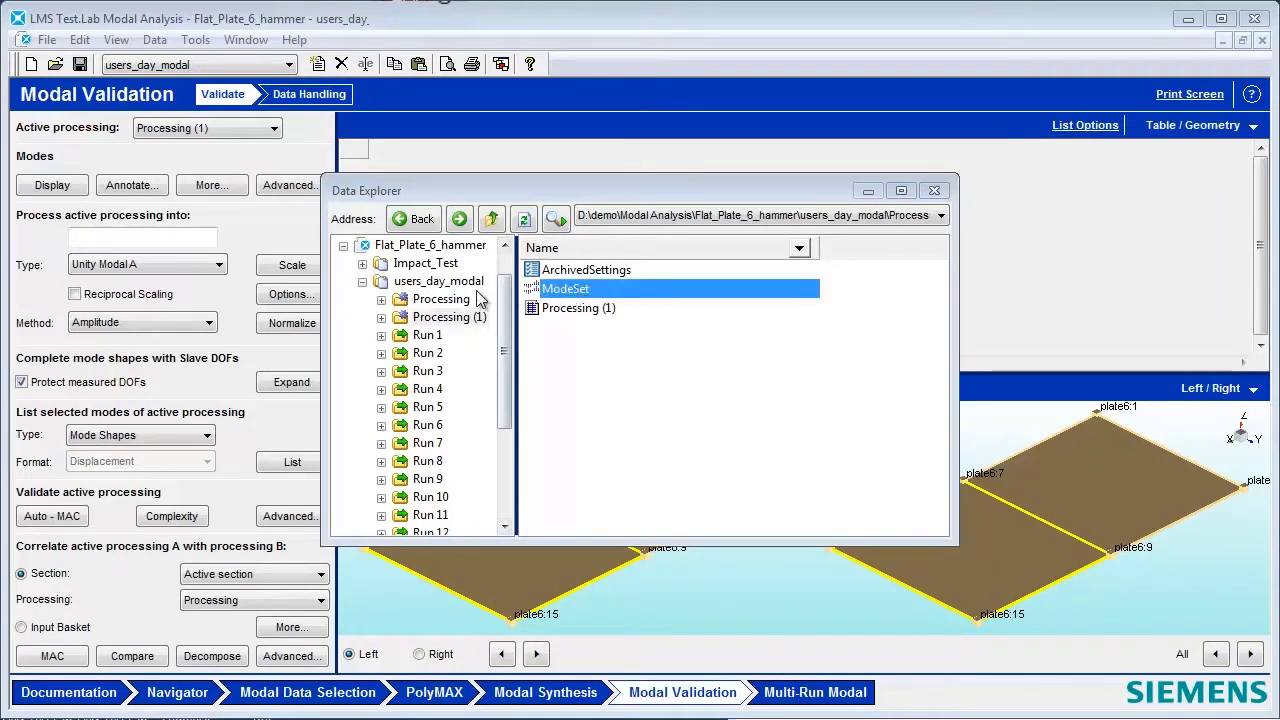
# Step: Inspect the seven modes in the Processing (1) ModeSet, then close Data Explorer
pyautogui.click(477, 320)
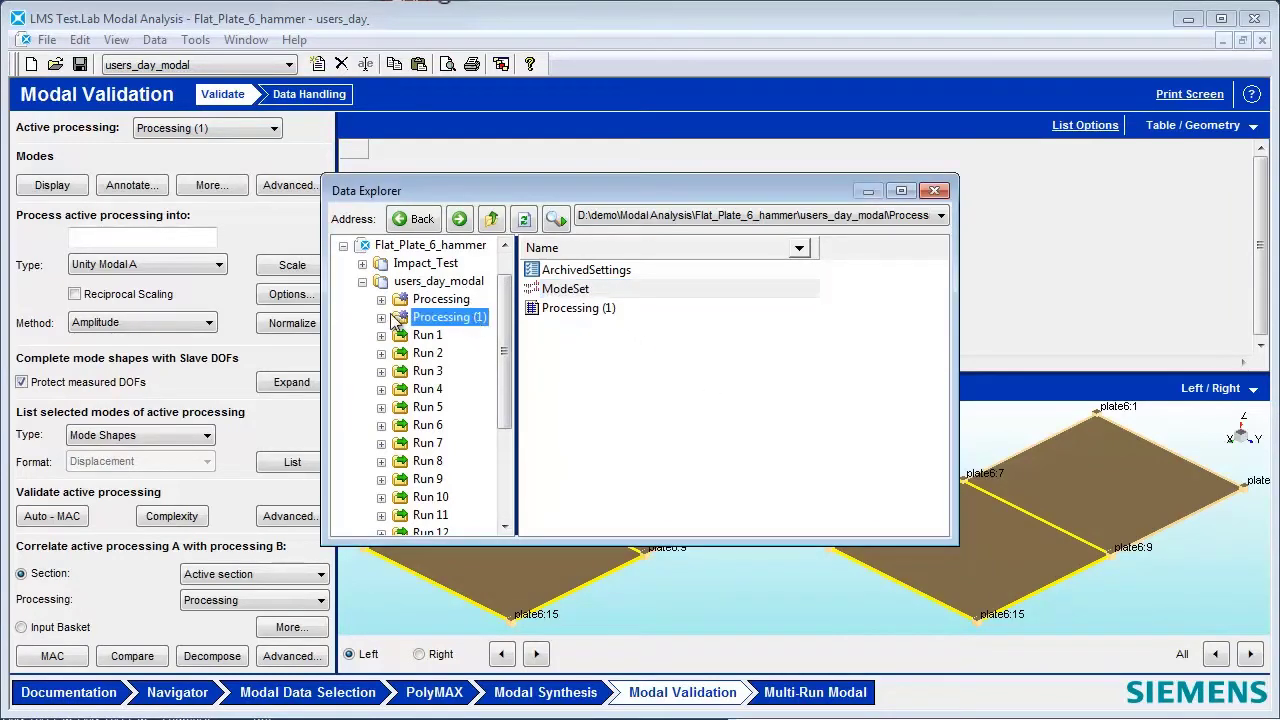
pyautogui.click(455, 336)
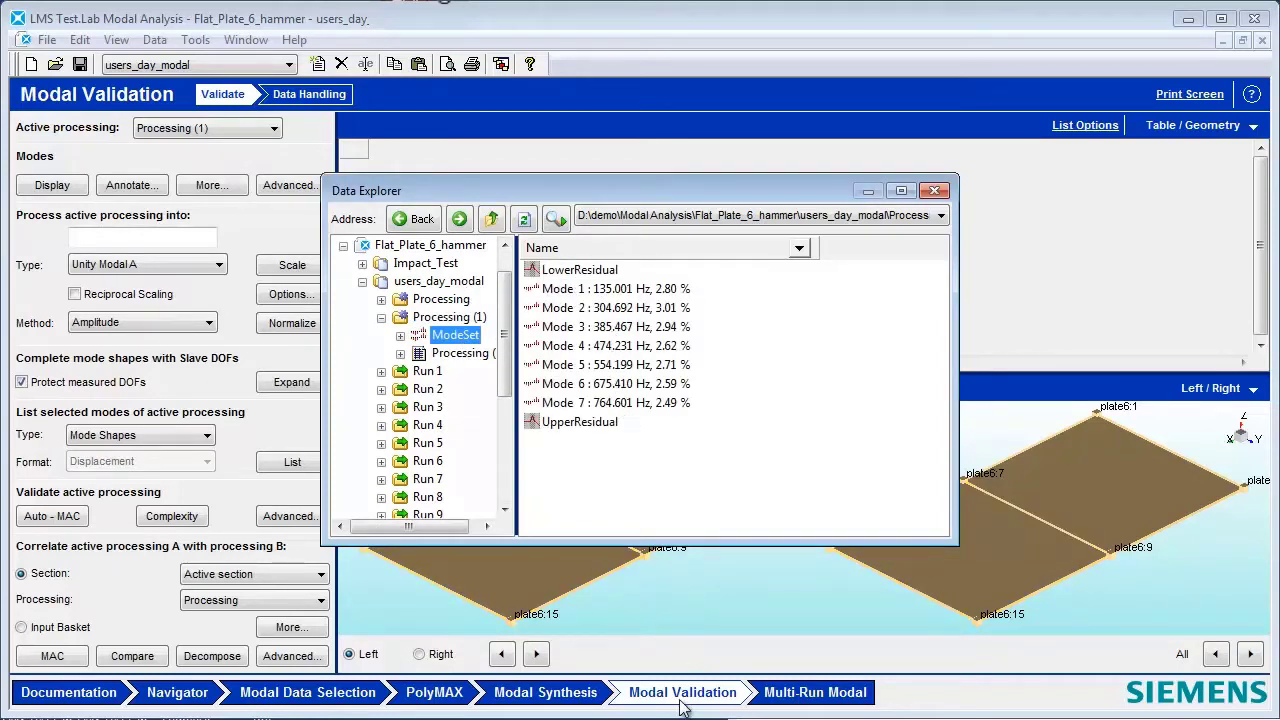
pyautogui.click(934, 191)
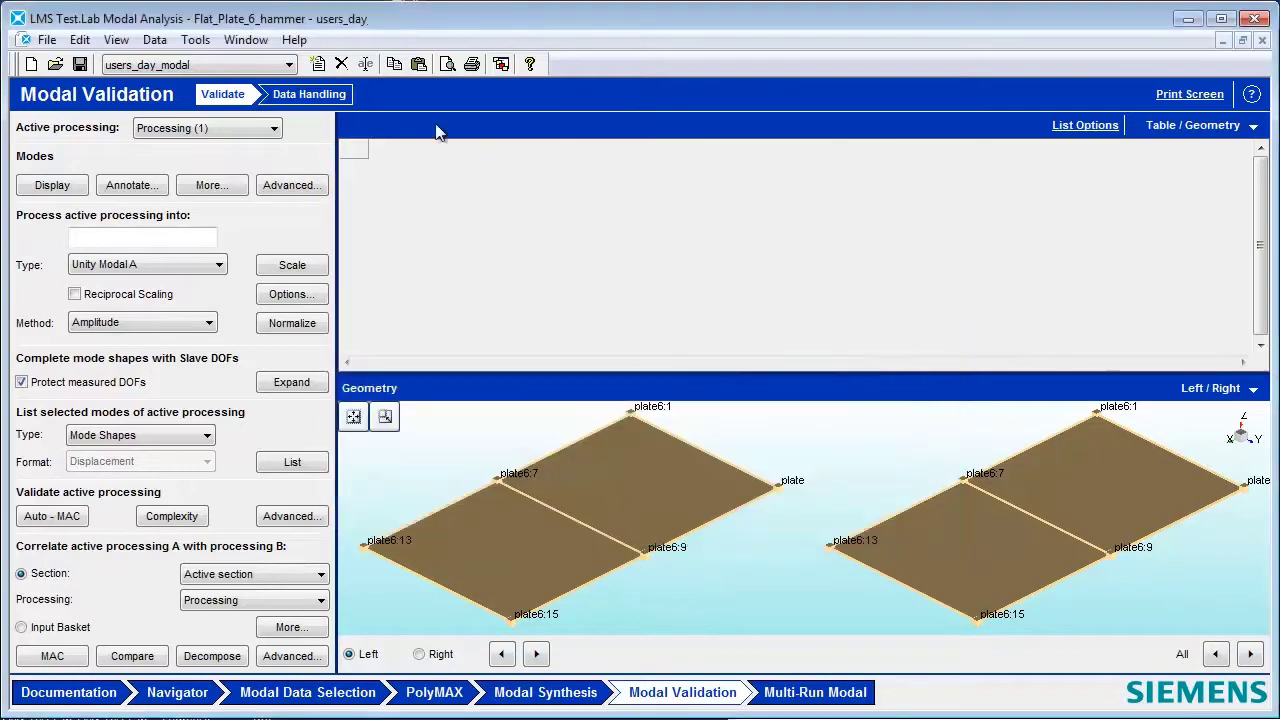
# Step: Compute the Auto MAC for Processing (1) and animate a mode pair from a table cell
pyautogui.click(62, 518)
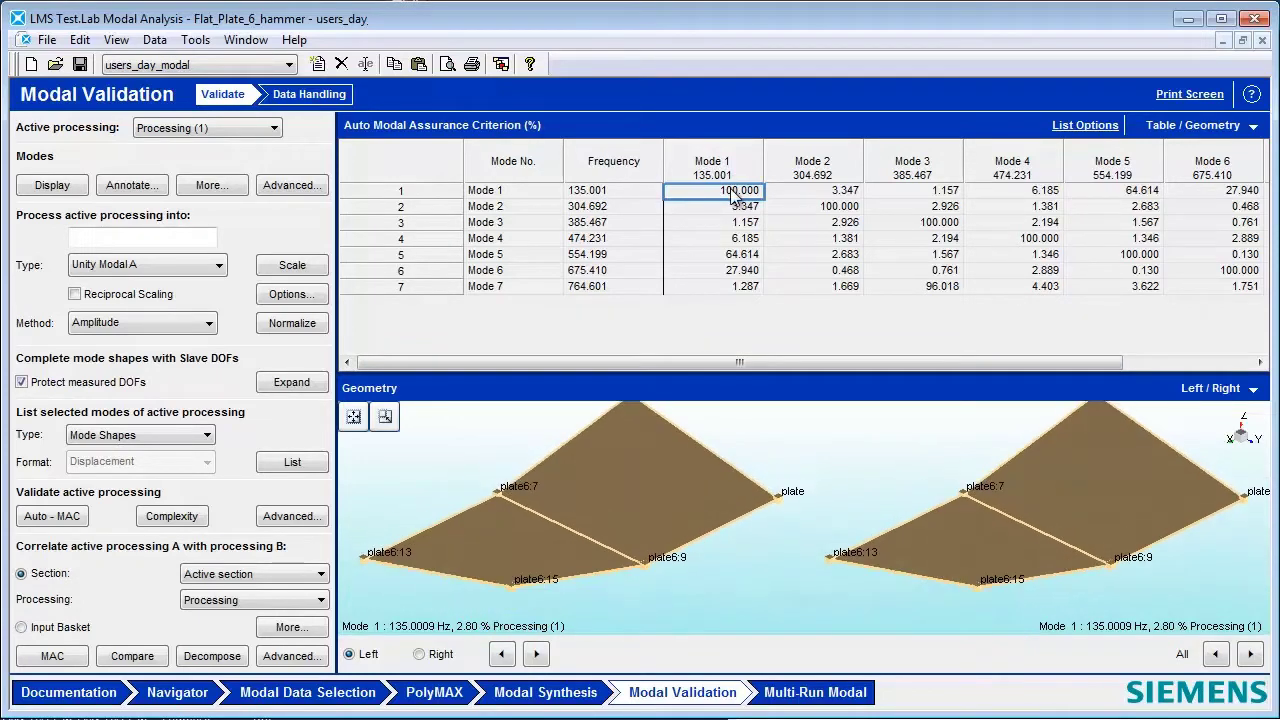
pyautogui.click(820, 209)
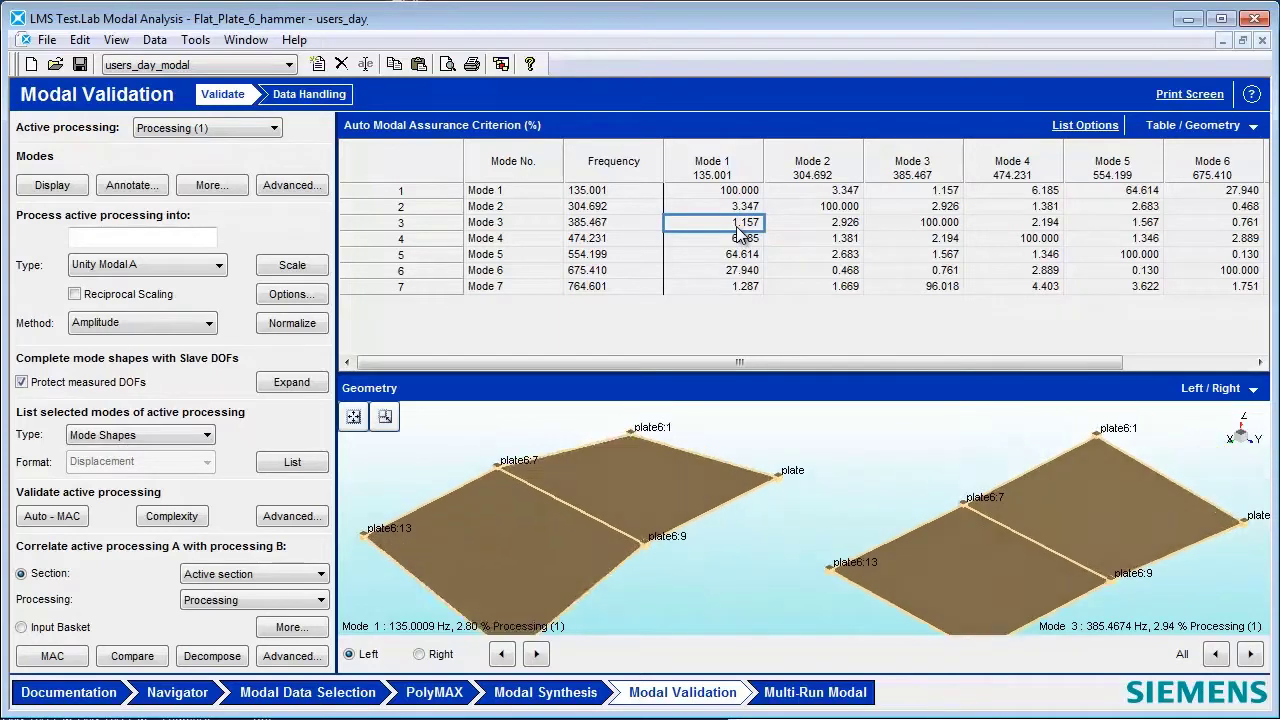
# Step: Switch to the Matrix / Geometry layout, enlarge the 3D MAC bar chart and rotate it
pyautogui.click(1220, 127)
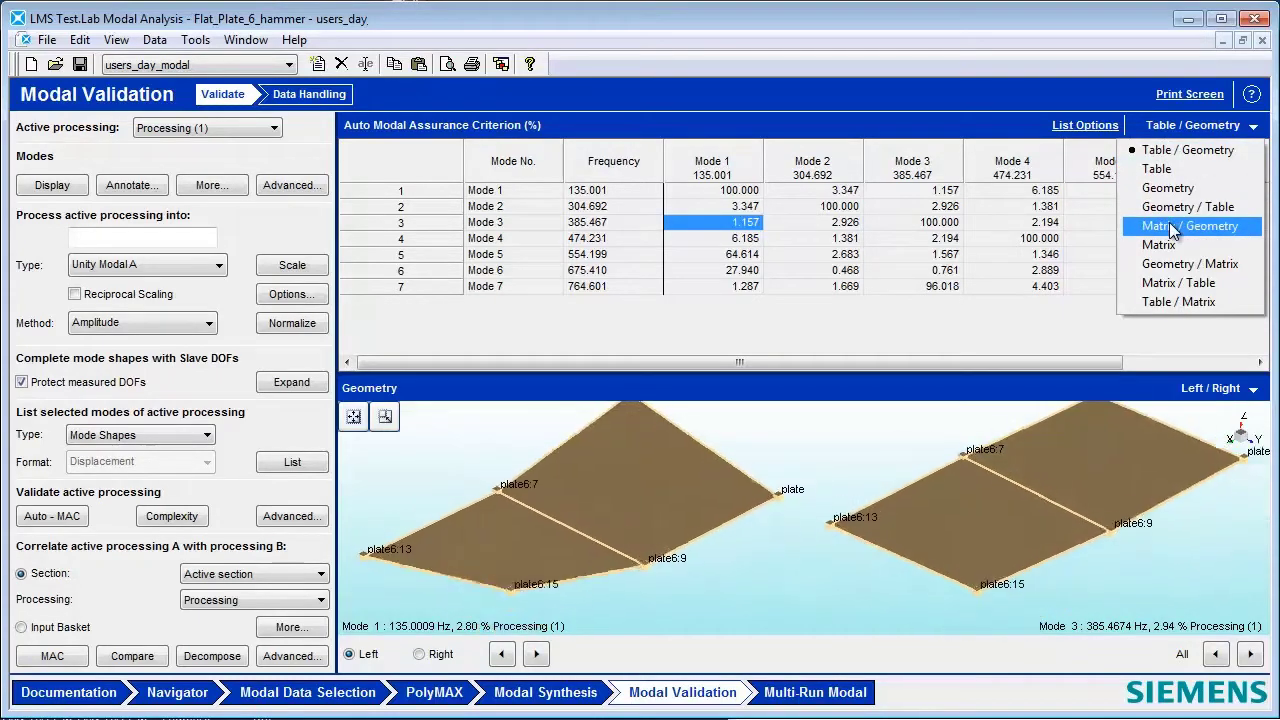
pyautogui.click(1172, 226)
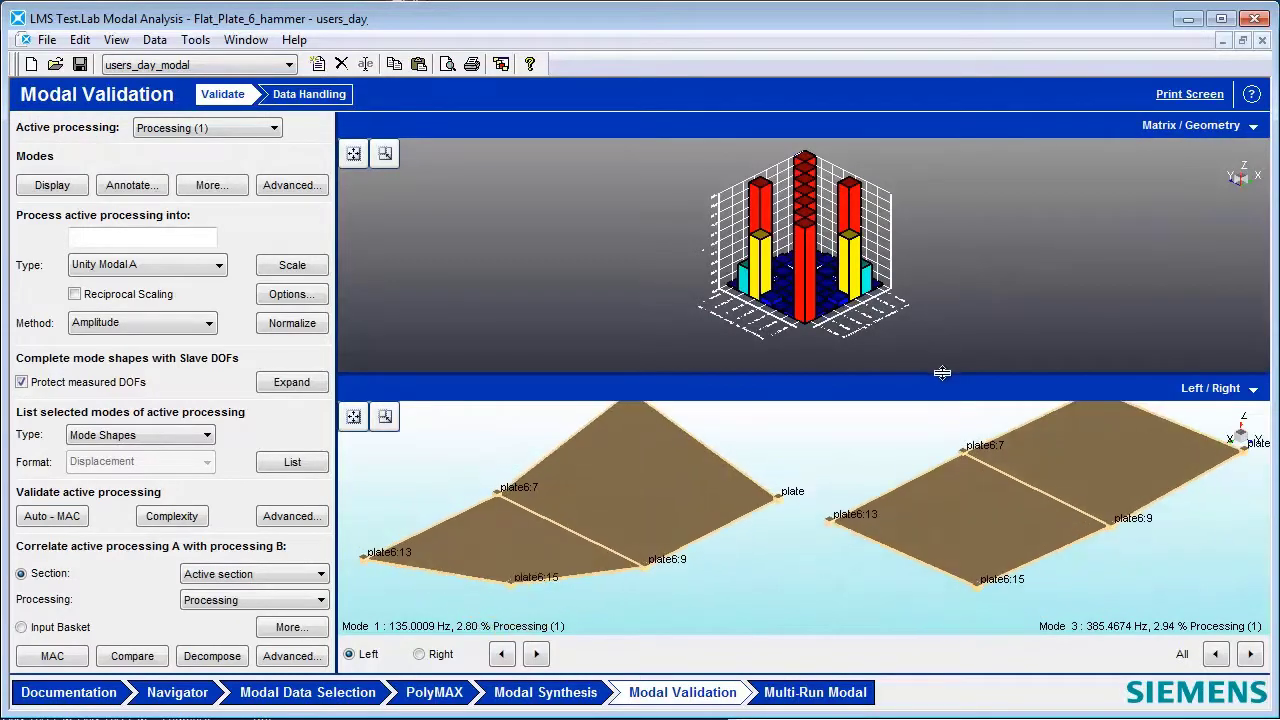
pyautogui.moveTo(941, 373); pyautogui.dragTo(956, 454)
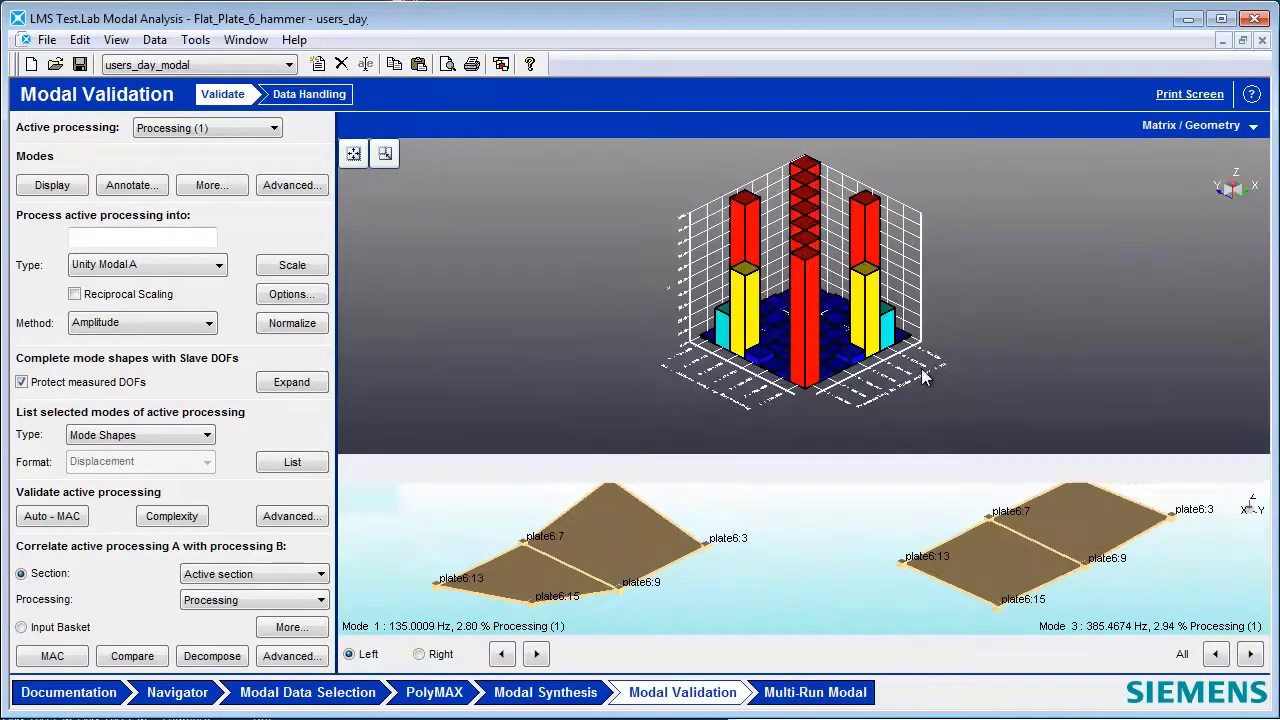
pyautogui.moveTo(974, 372)
pyautogui.mouseDown()
pyautogui.moveTo(983, 366)
pyautogui.moveTo(971, 376)
pyautogui.moveTo(955, 364)
pyautogui.moveTo(966, 360)
pyautogui.mouseUp()
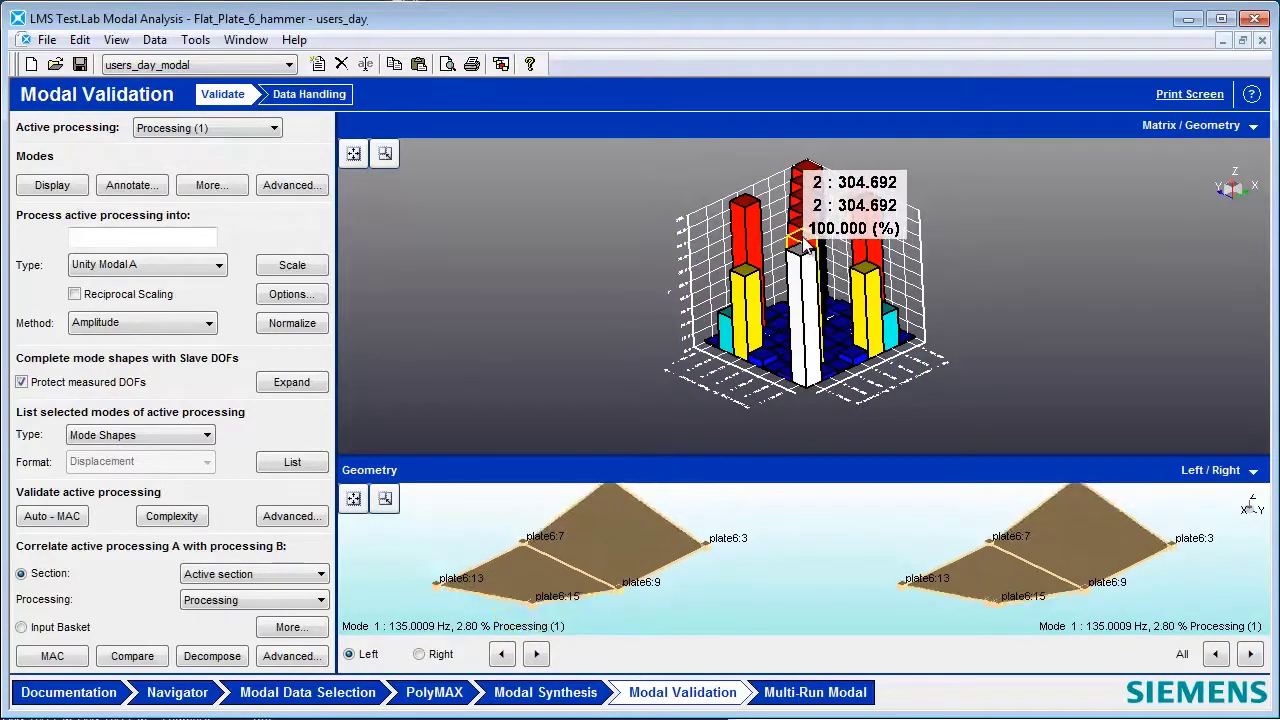
pyautogui.moveTo(762, 358)
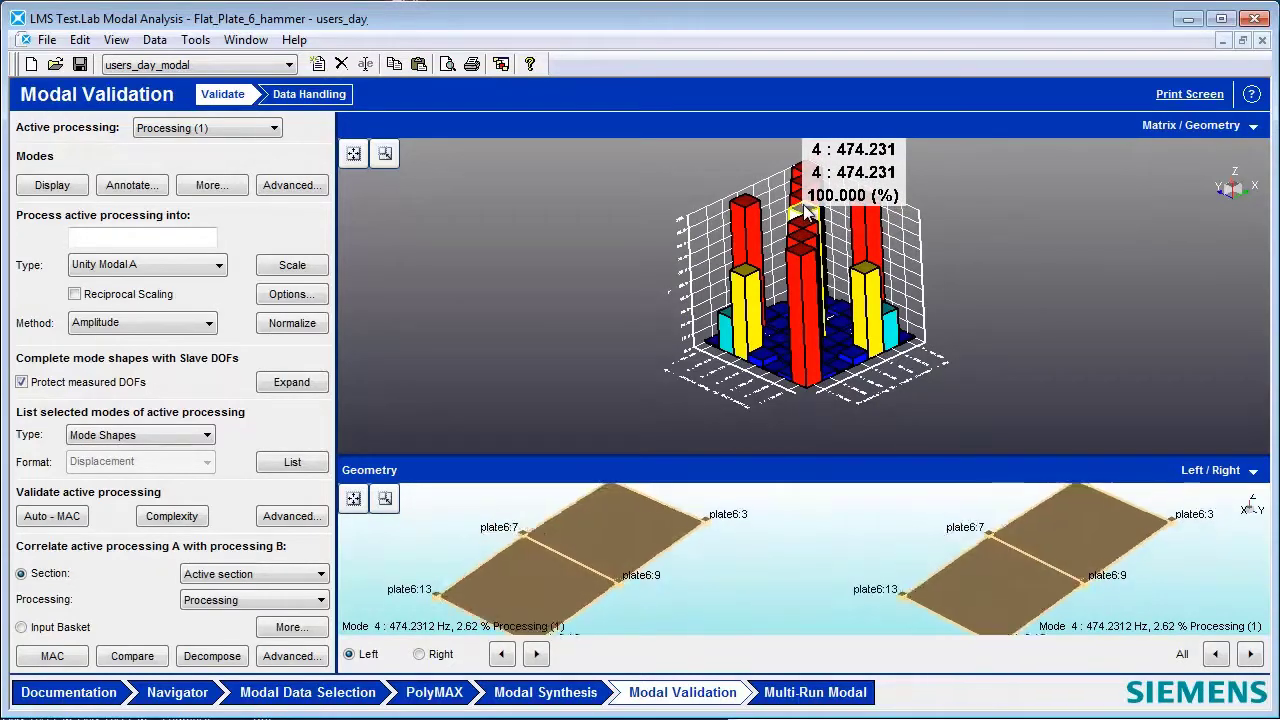
# Step: Animate the Mode 3/5 and Mode 3/7 pairs from the 3D bars, then pick a context-menu option
pyautogui.click(779, 348)
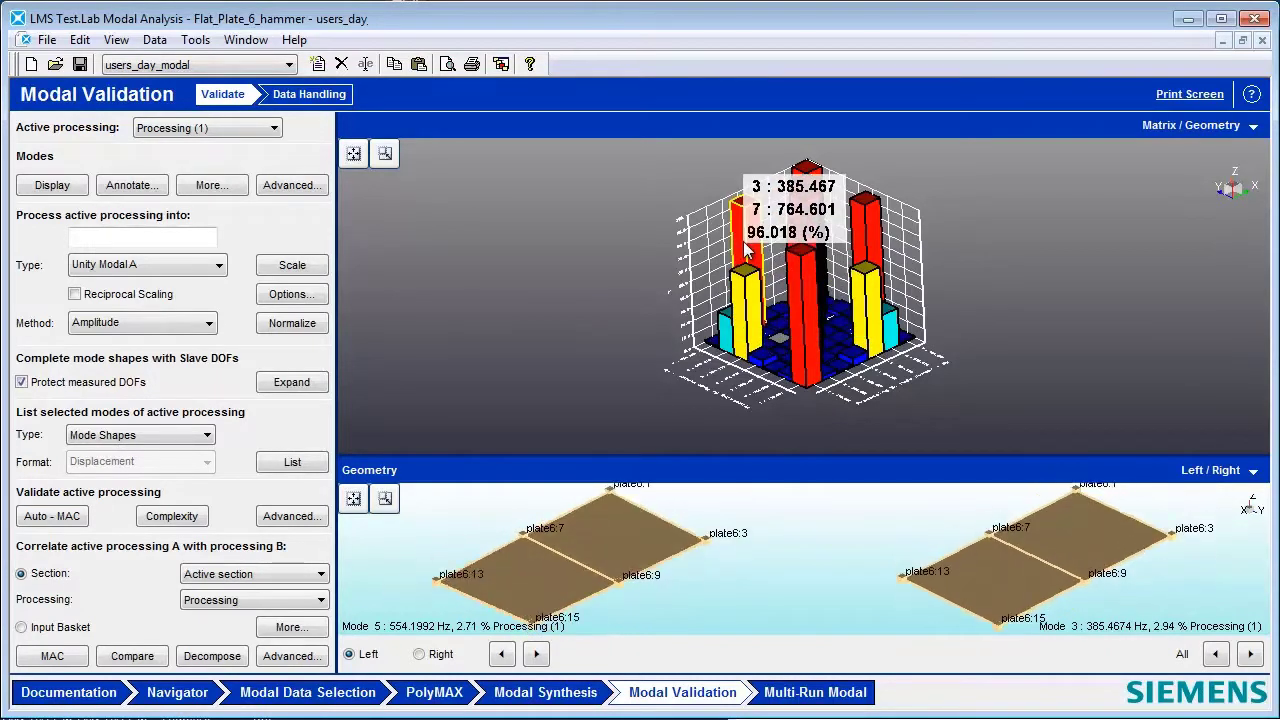
pyautogui.click(745, 250)
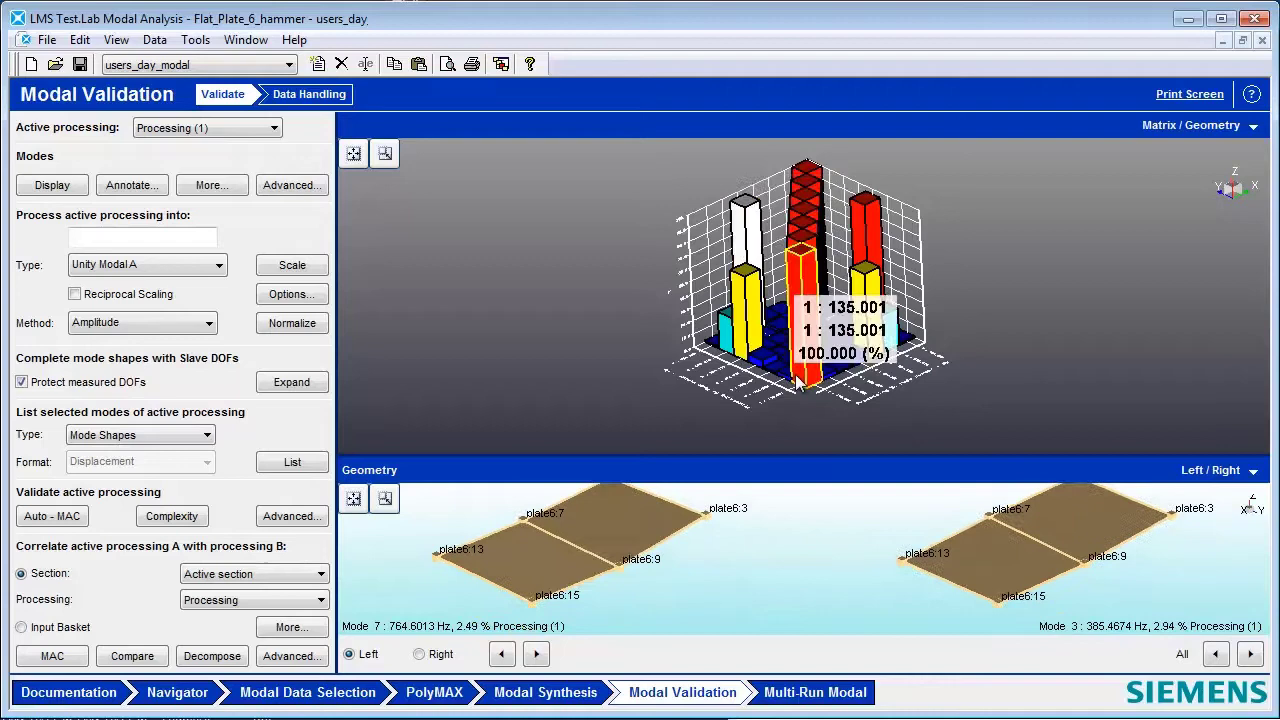
pyautogui.rightClick(688, 572)
pyautogui.click(652, 594)
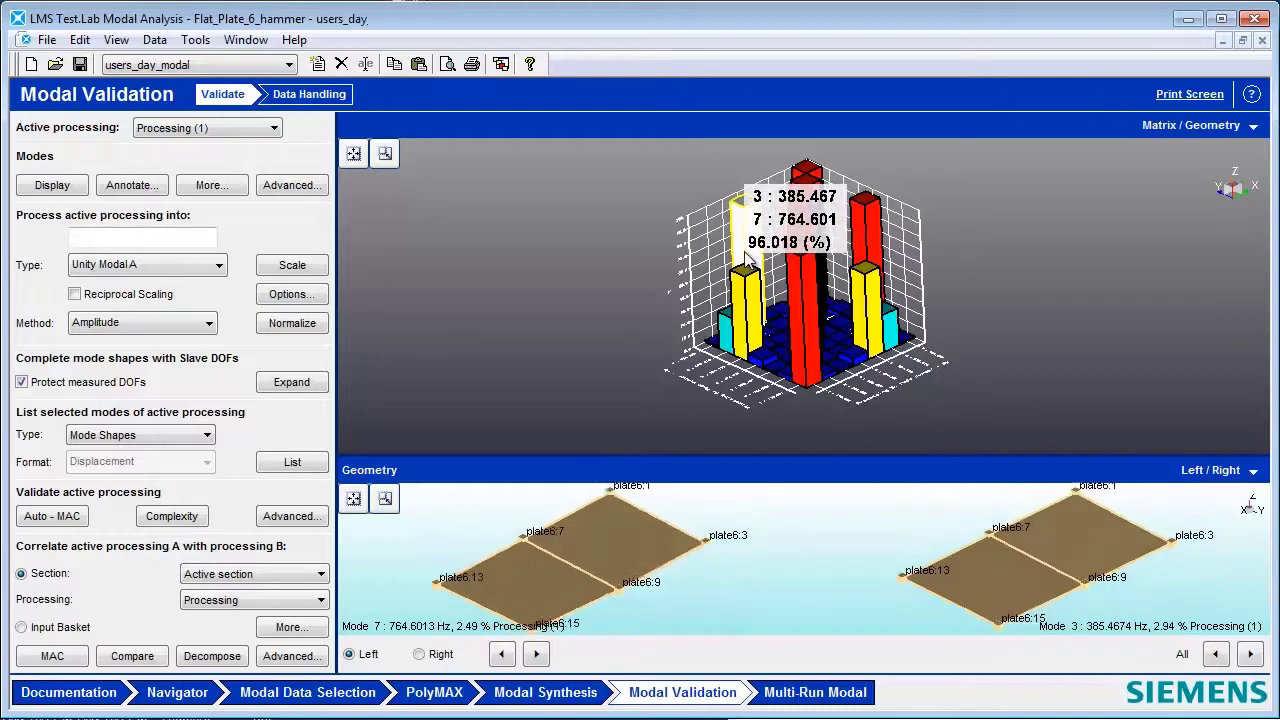
pyautogui.click(245, 42)
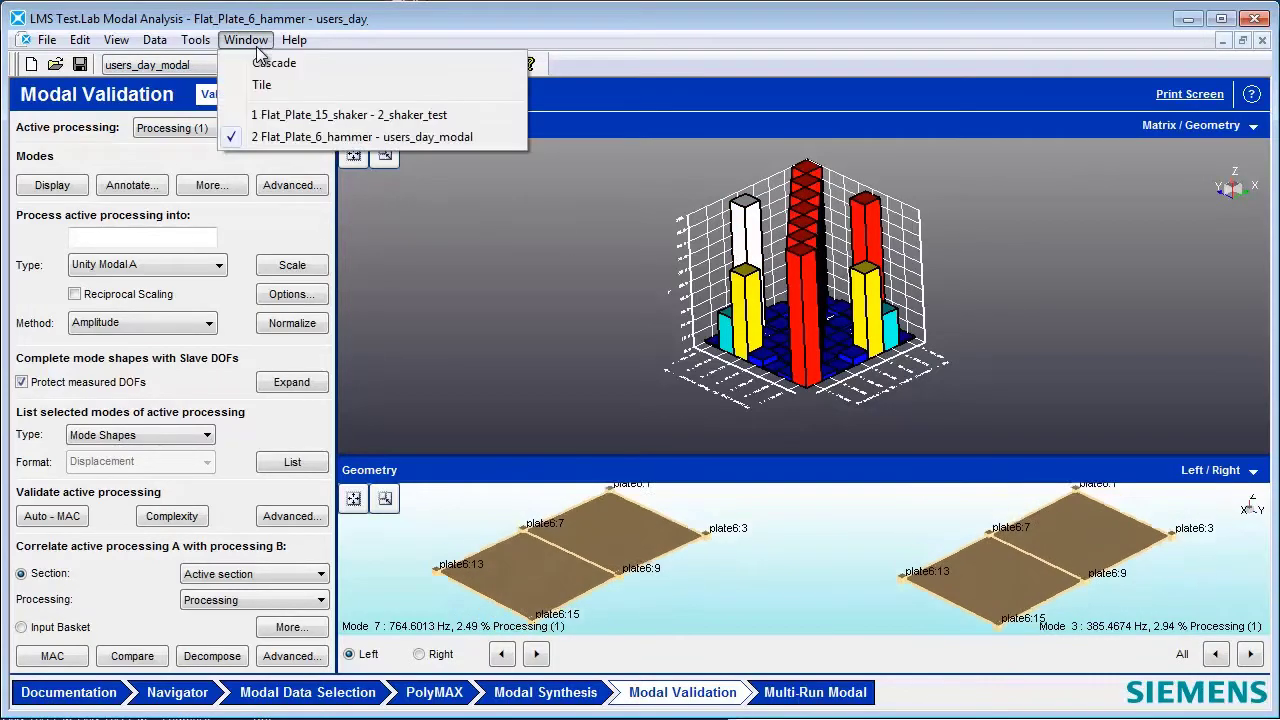
pyautogui.click(303, 118)
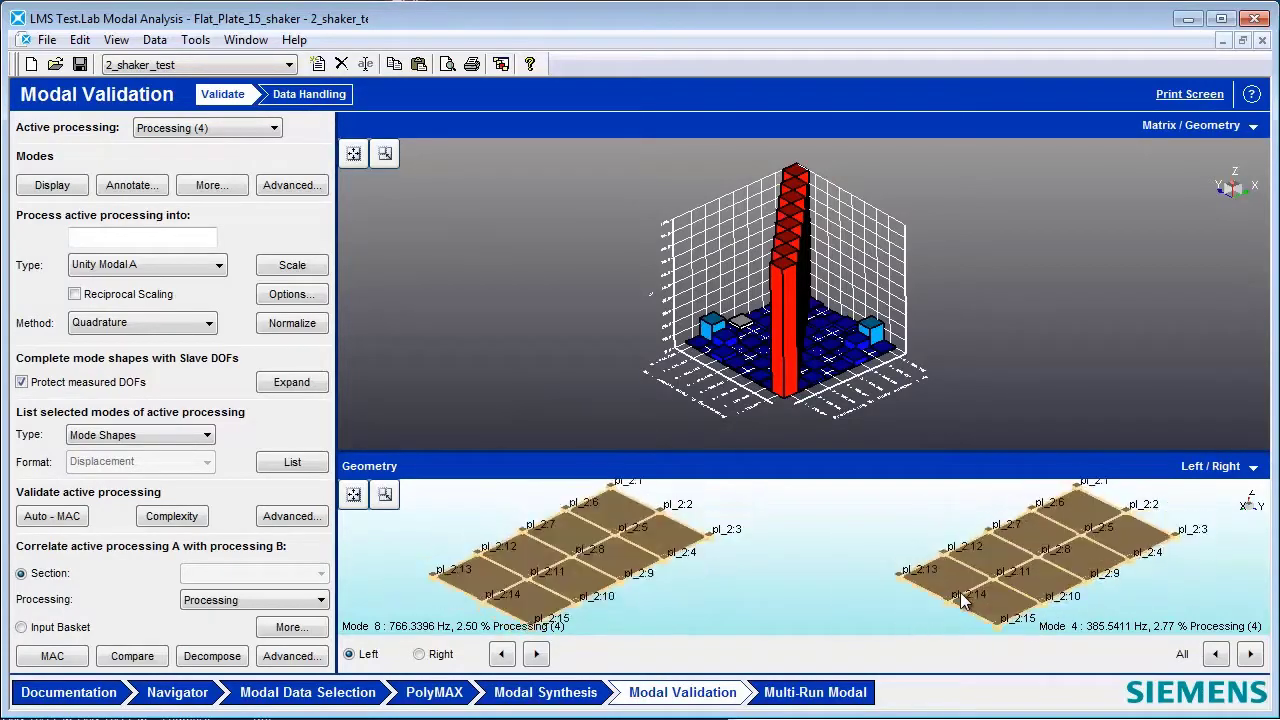
pyautogui.click(245, 40)
pyautogui.click(380, 136)
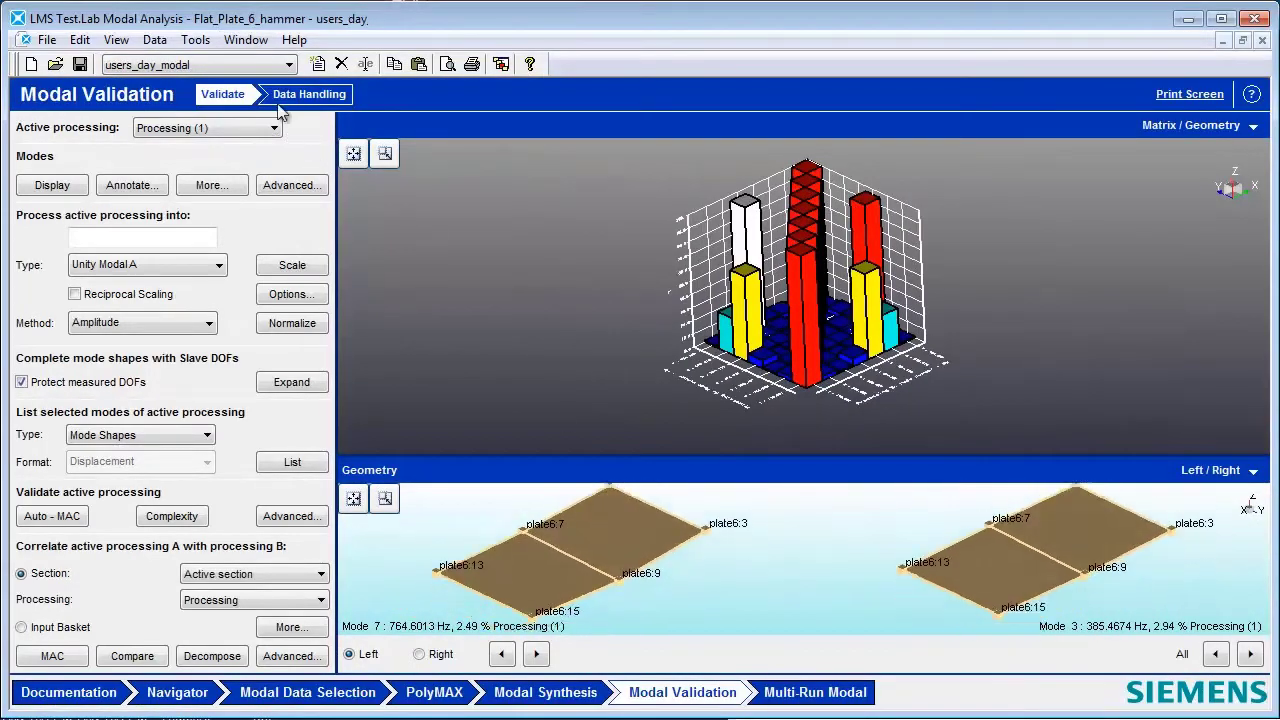
# Step: Switch to Flat_Plate_15_shaker and animate its MAC pairs Modes 2/6, 4/7 and 4/8
pyautogui.click(245, 40)
pyautogui.click(350, 114)
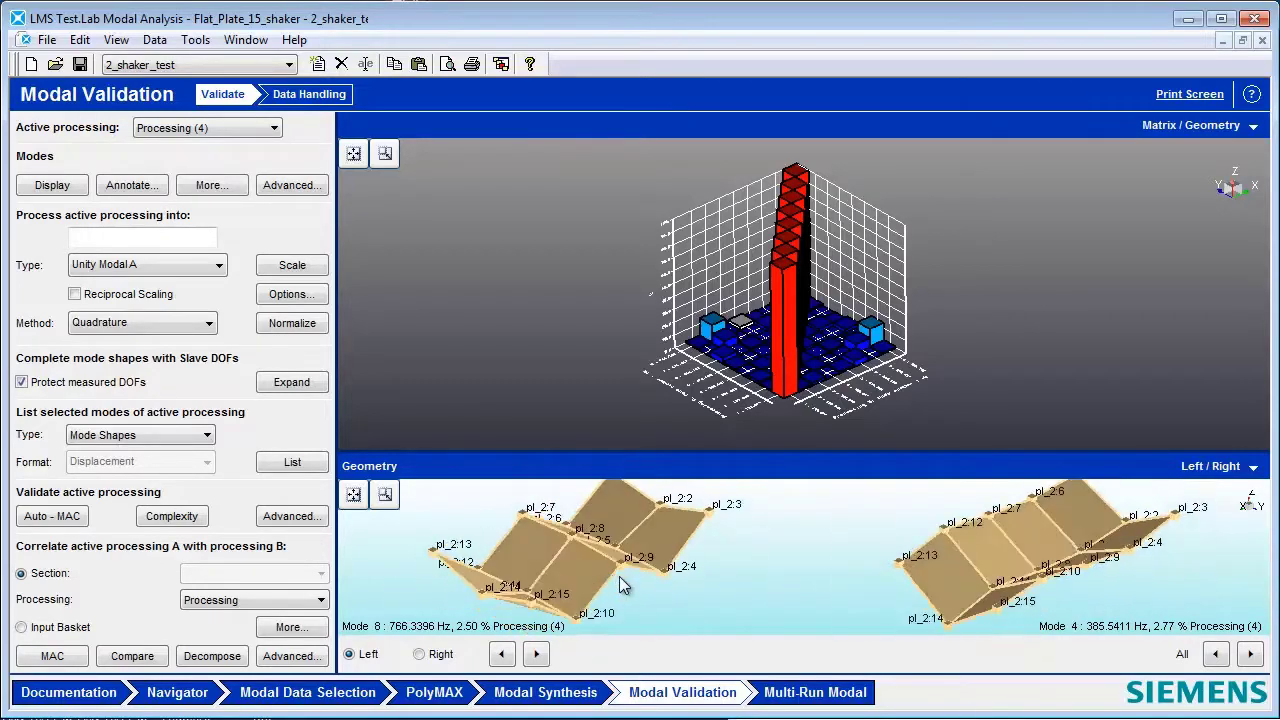
pyautogui.click(772, 345)
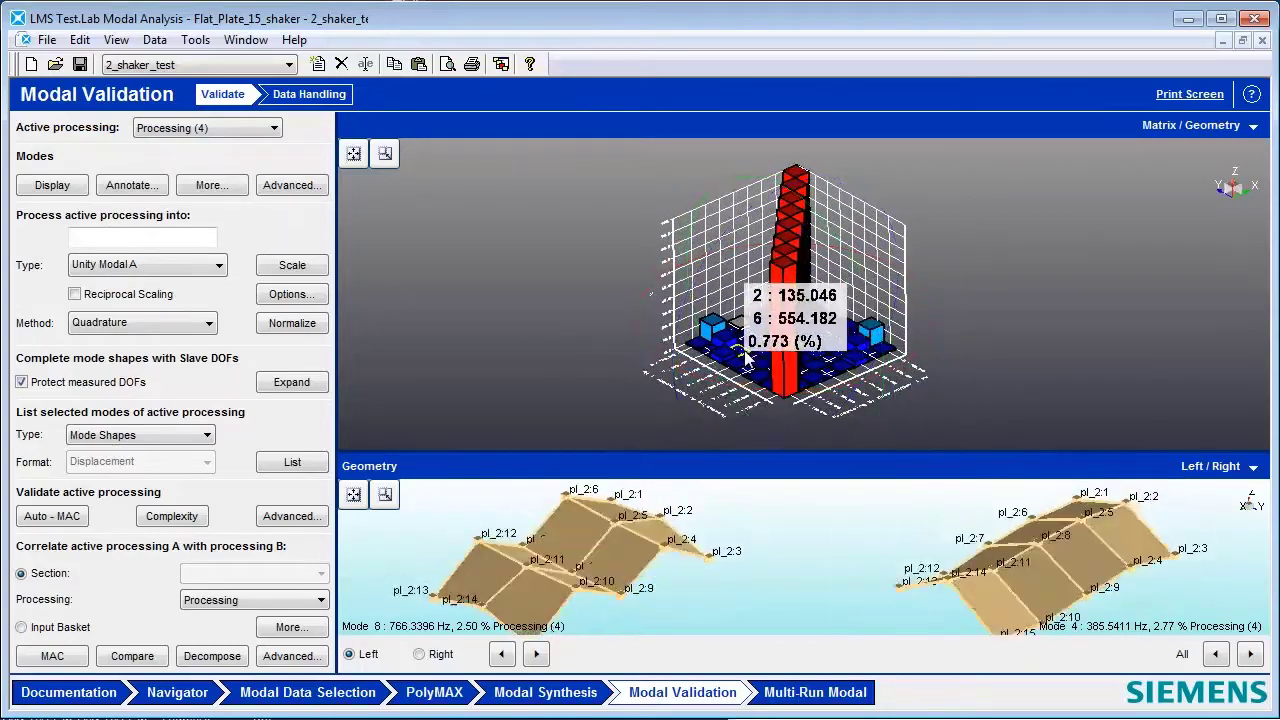
pyautogui.click(752, 345)
pyautogui.click(748, 342)
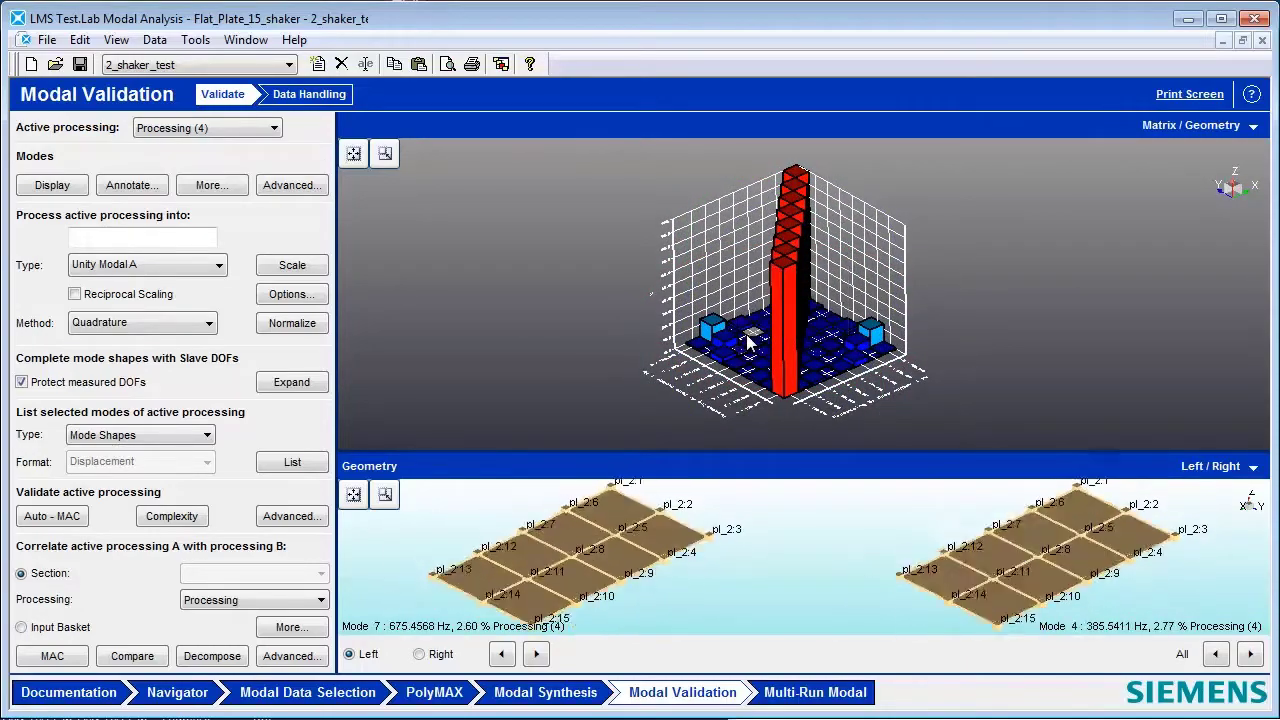
pyautogui.click(742, 328)
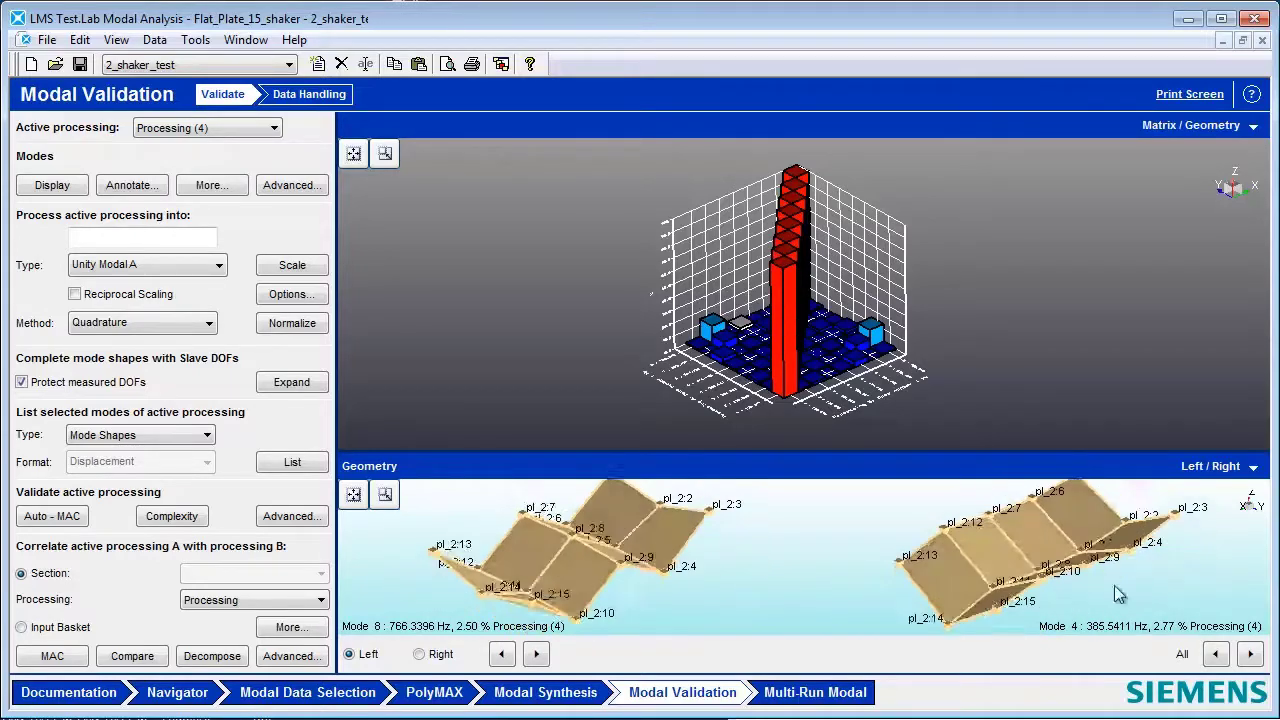
# Step: Return to the Flat_Plate_6_hammer - users_day_modal project window
pyautogui.click(245, 40)
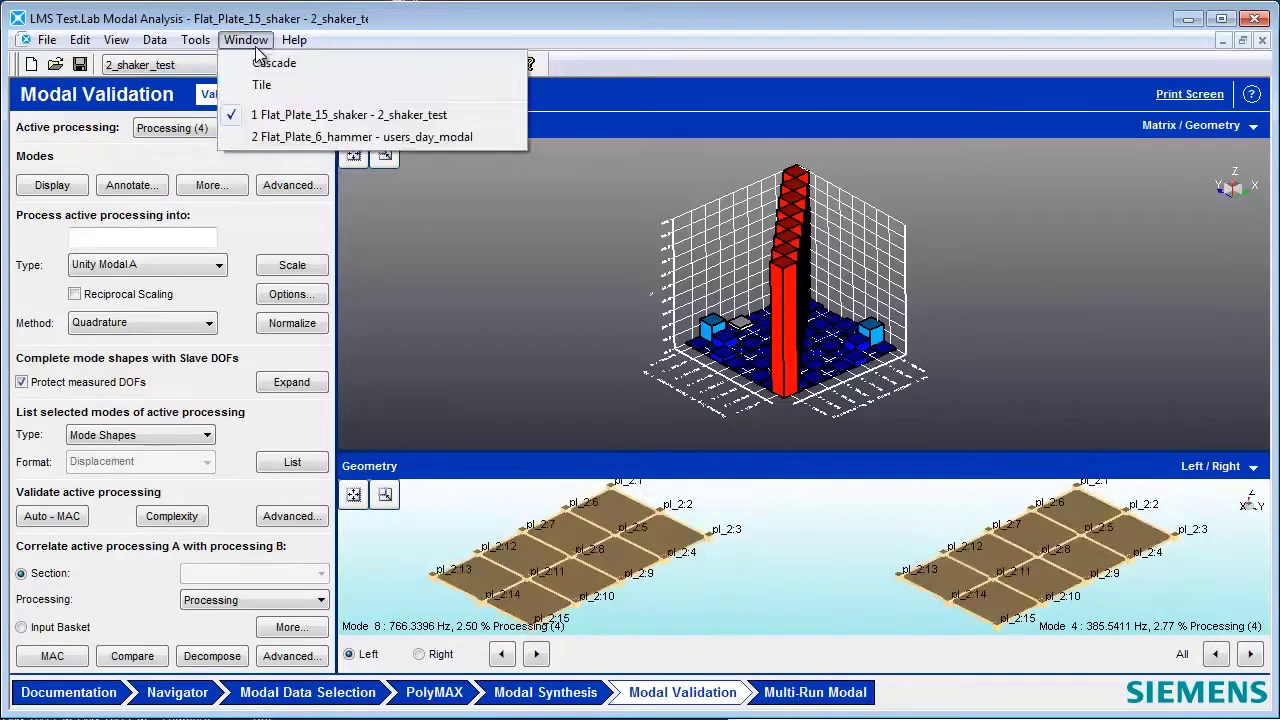
pyautogui.click(290, 136)
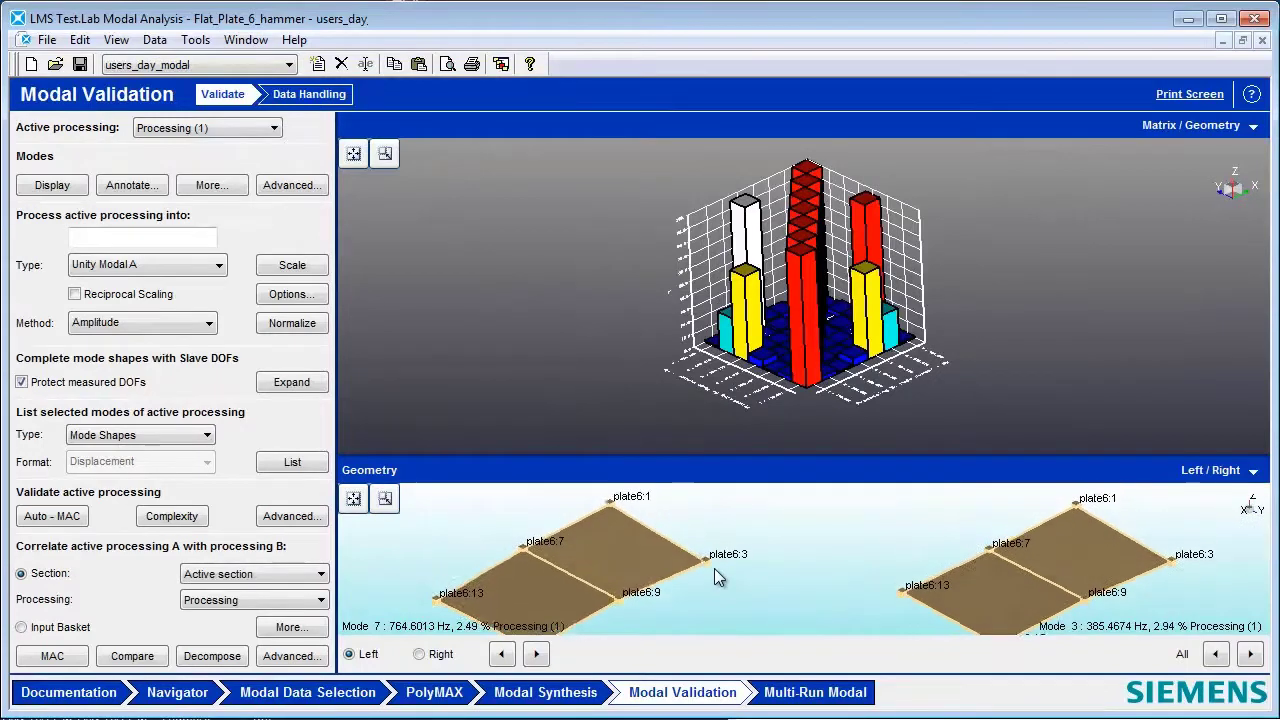